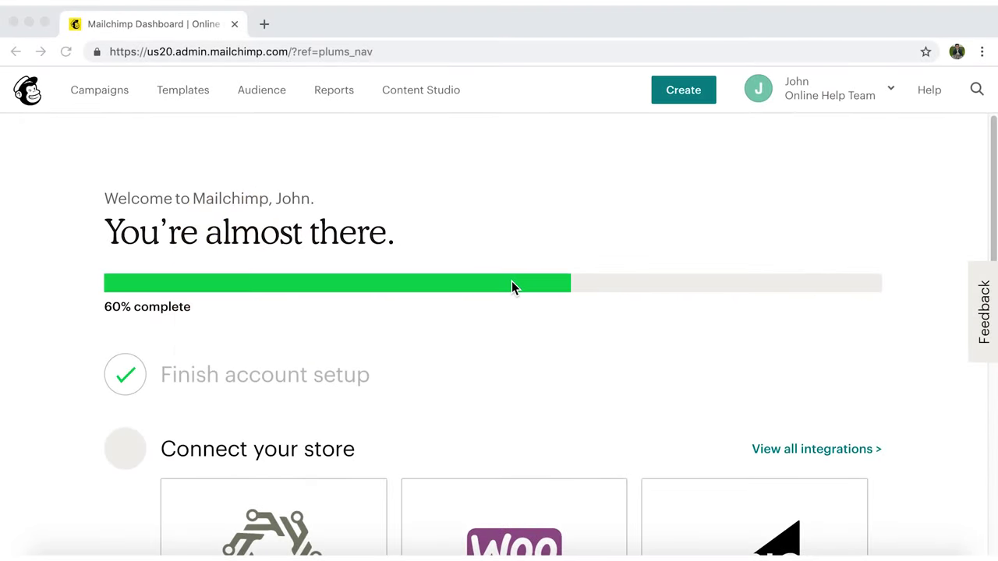
Go from the dashboard to the saved templates list and begin creating a new template.
click(179, 98)
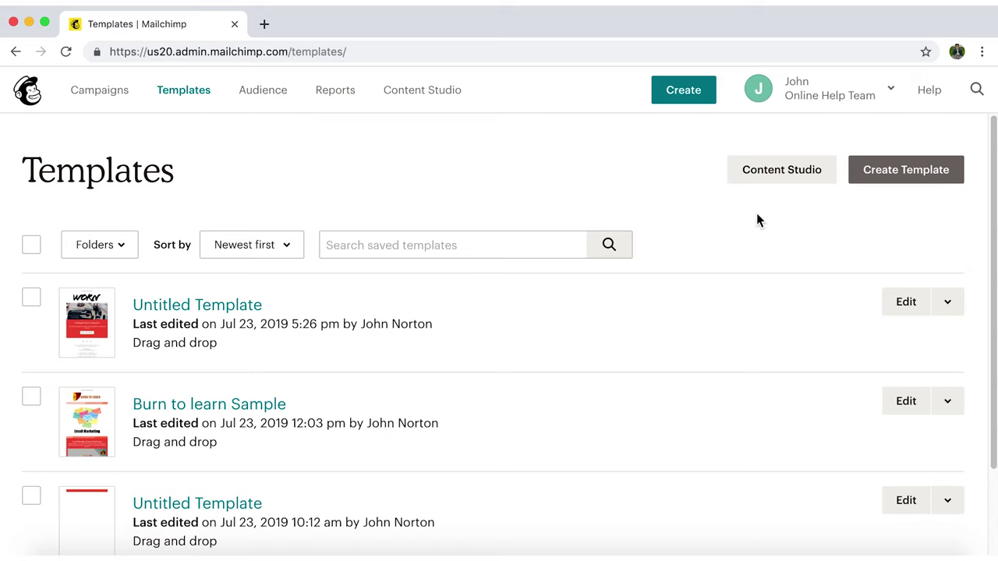
click(901, 185)
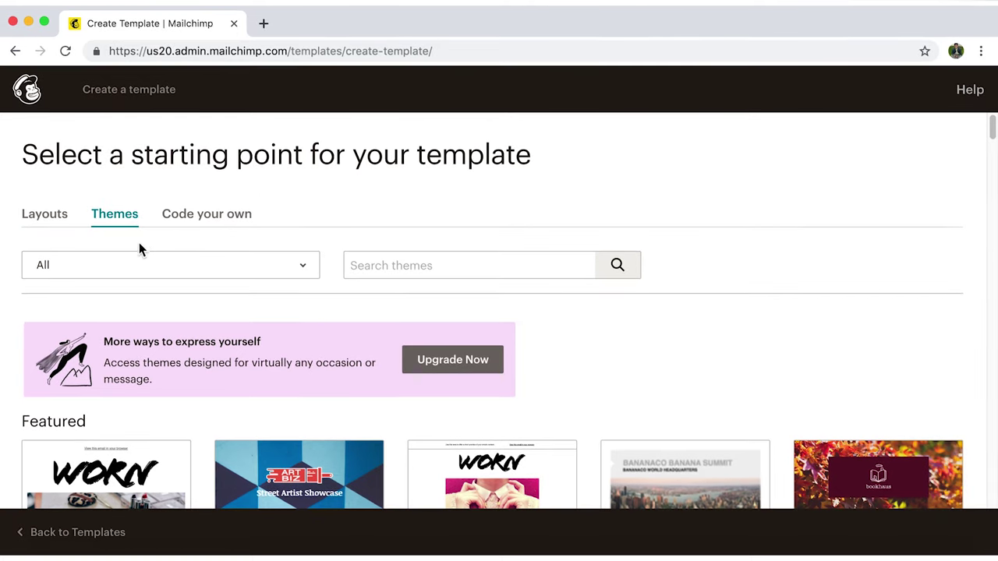
Browse the Layouts, preview Sell Products on mobile, close it, and scroll to Basic layouts.
click(50, 226)
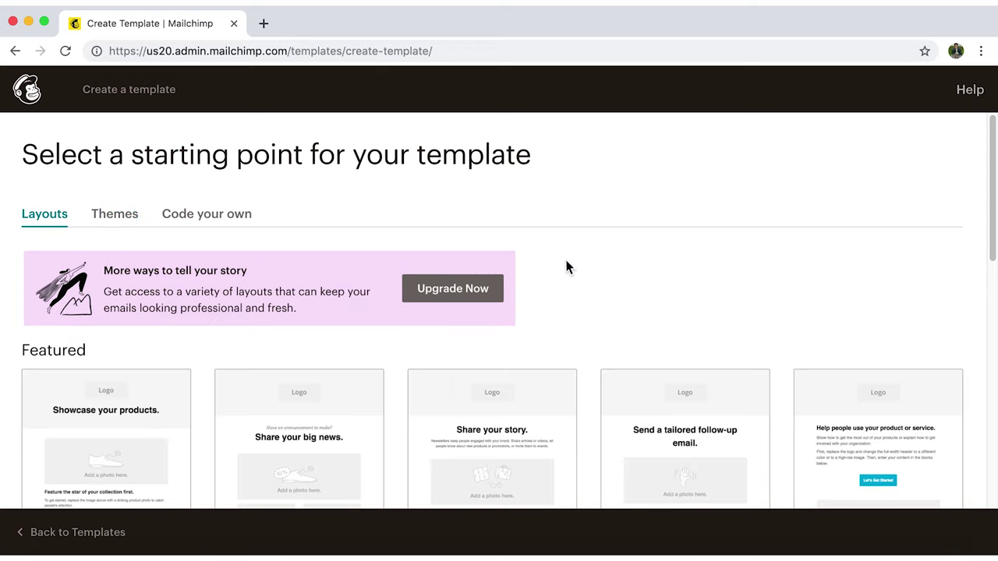
scroll(924, 272, down, 3)
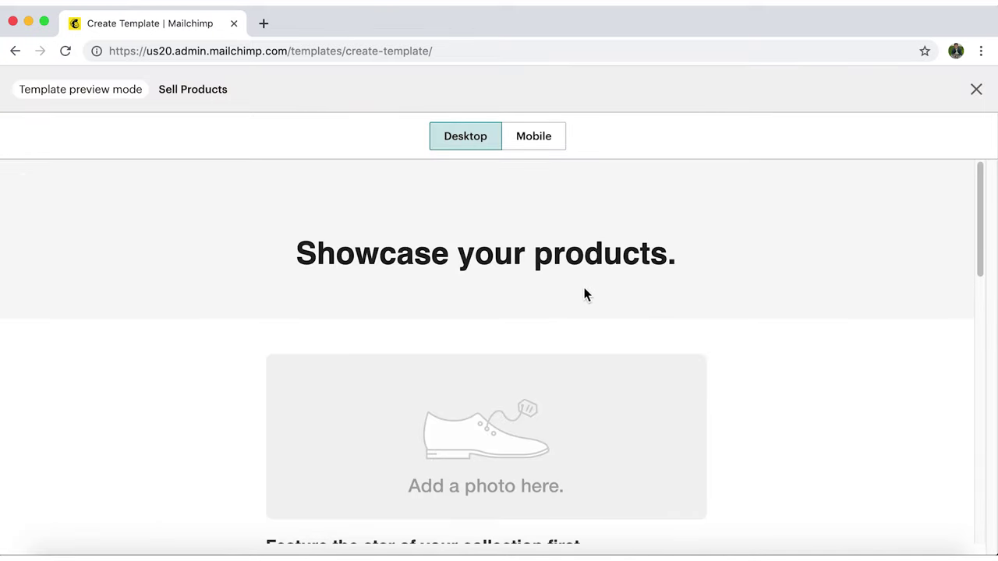
scroll(698, 304, down, 1)
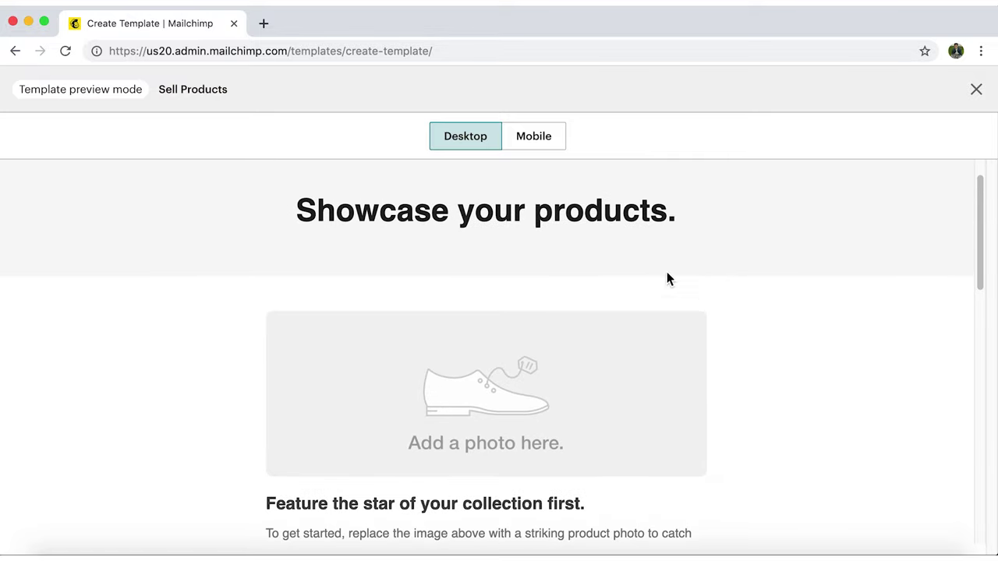
click(555, 148)
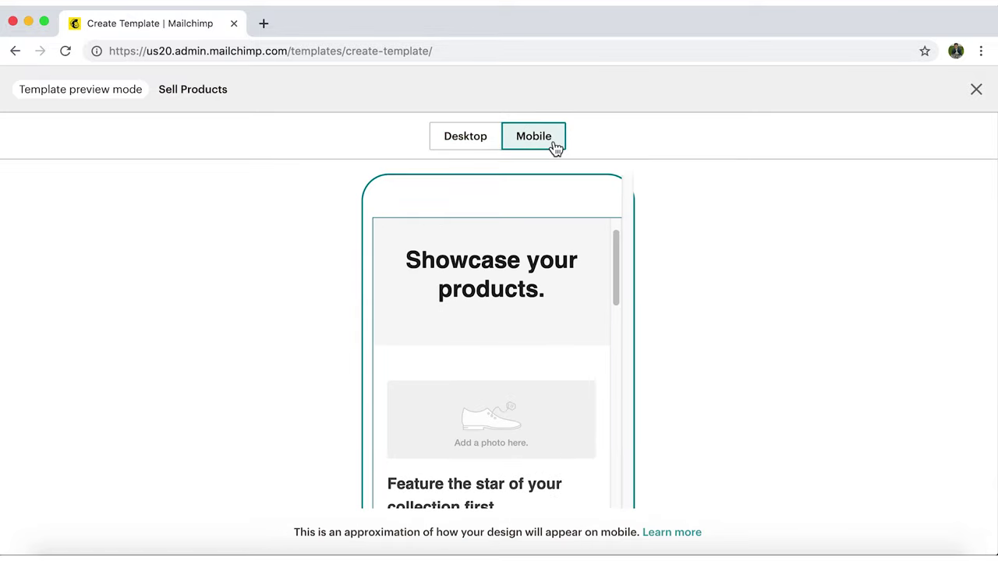
click(975, 92)
scroll(784, 176, down, 5)
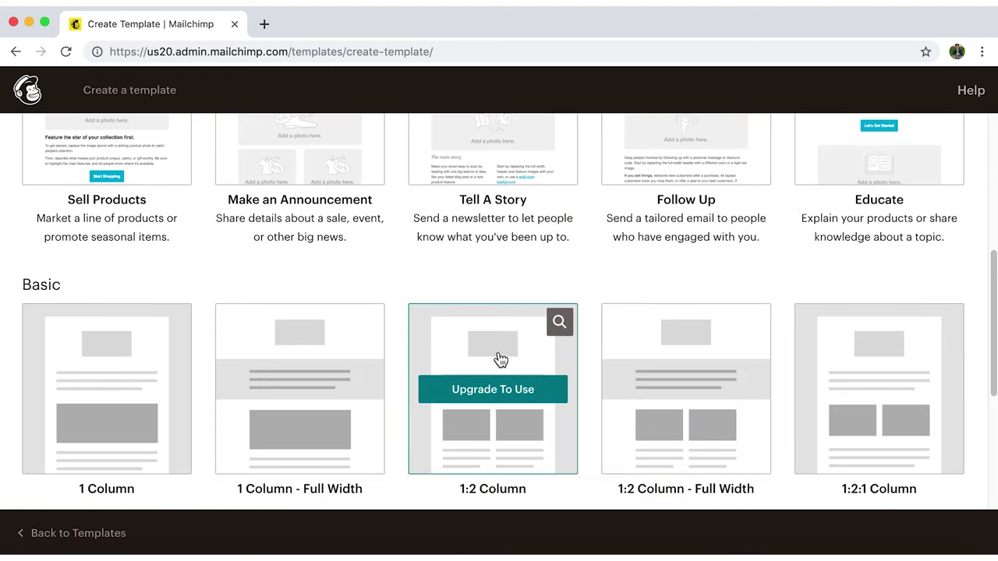
Start a template from the Basic 1 Column layout and scroll through its Text, Image, Button blocks.
click(169, 390)
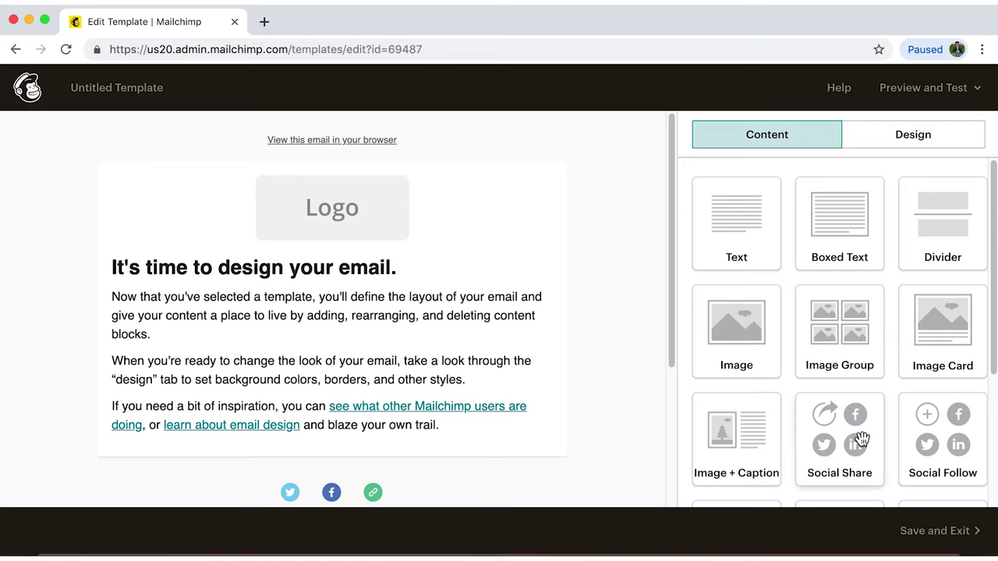
scroll(860, 439, down, 3)
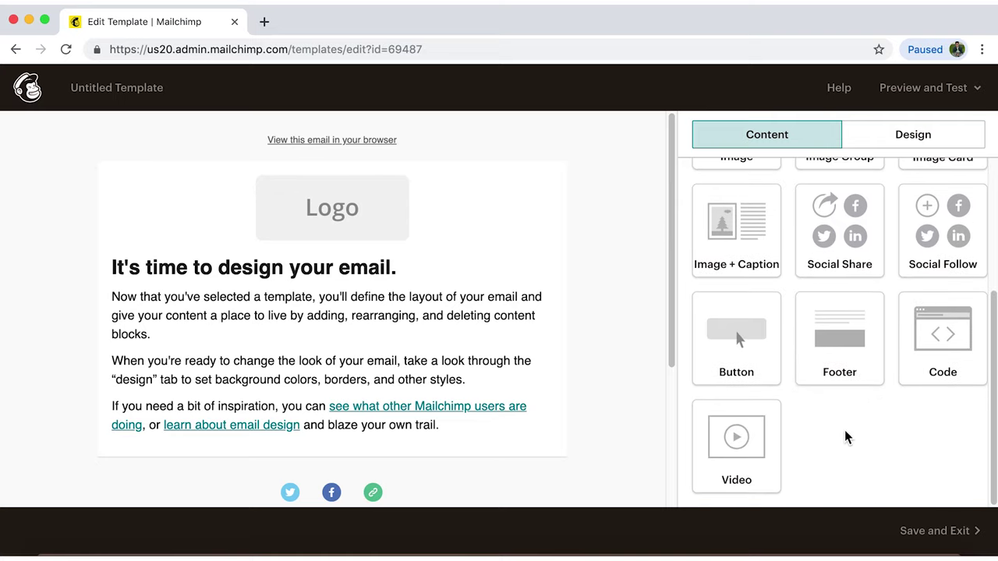
In Design > Page, set the page background to the red preset #ea5b3a.
click(960, 138)
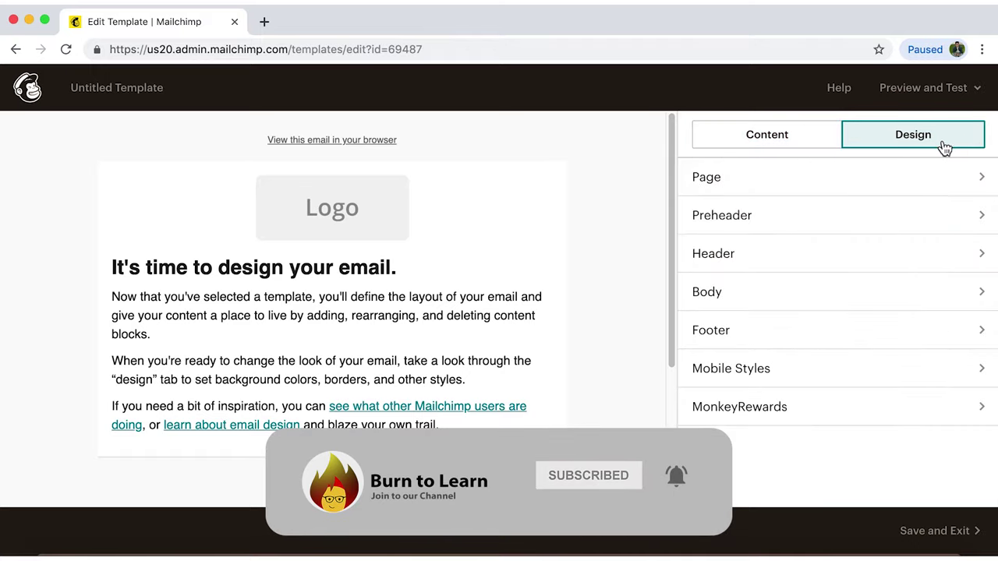
click(946, 180)
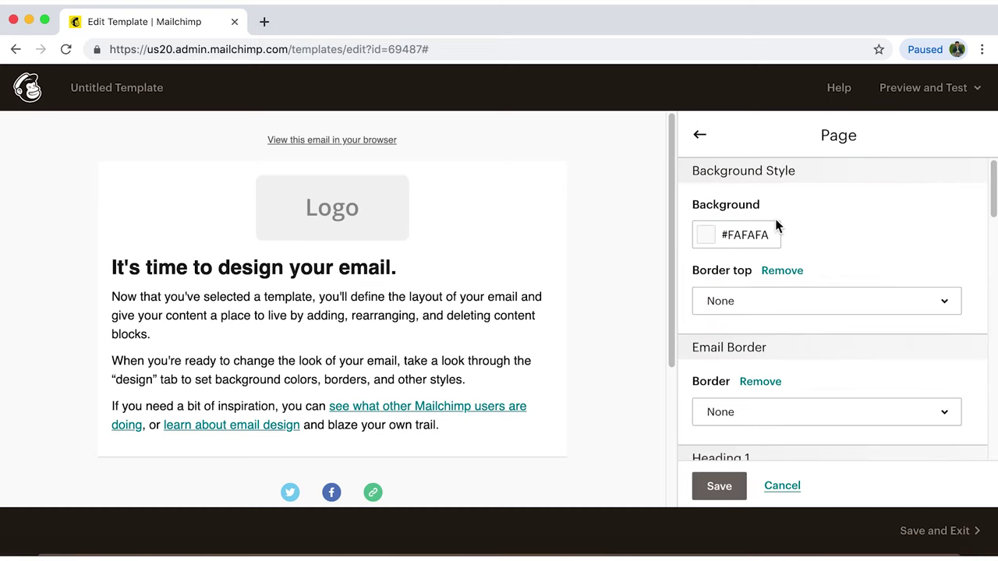
click(711, 247)
click(747, 385)
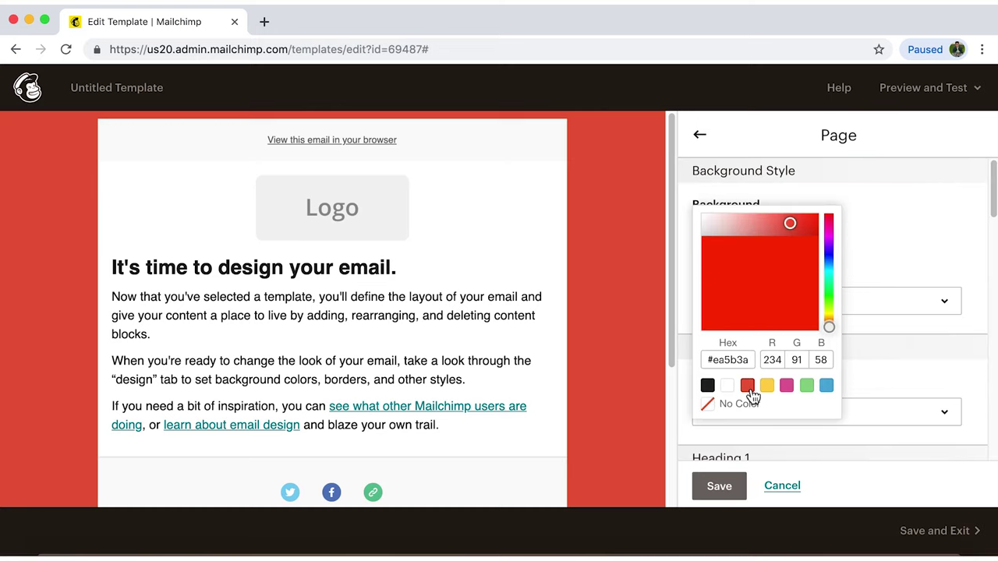
click(920, 248)
Give the page a dashed top border and review the email border style options.
click(930, 309)
click(891, 414)
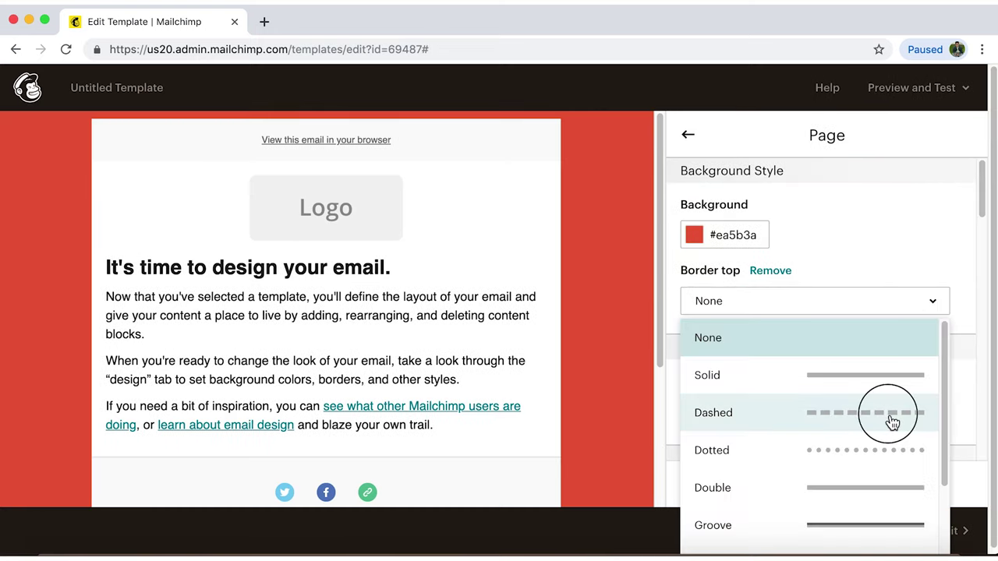
scroll(842, 369, down, 1)
click(856, 325)
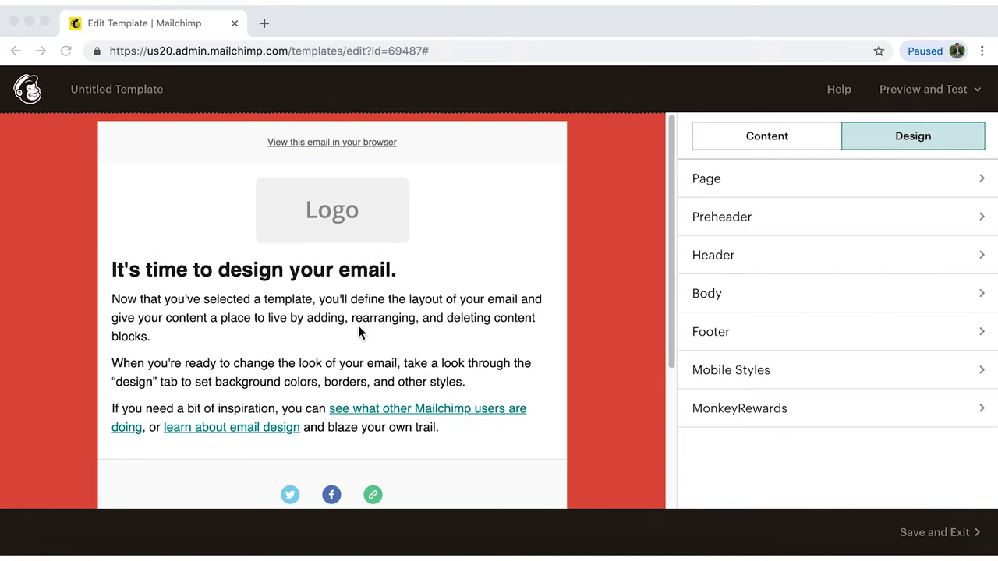
click(252, 341)
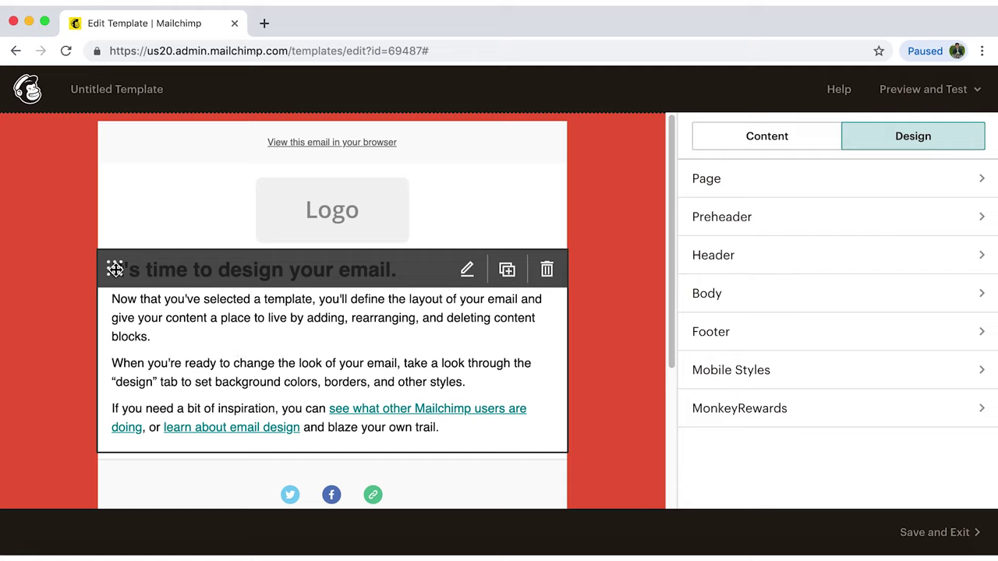
Move the welcome text block, duplicate it, and start deleting the extra copy.
drag(115, 267, 112, 226)
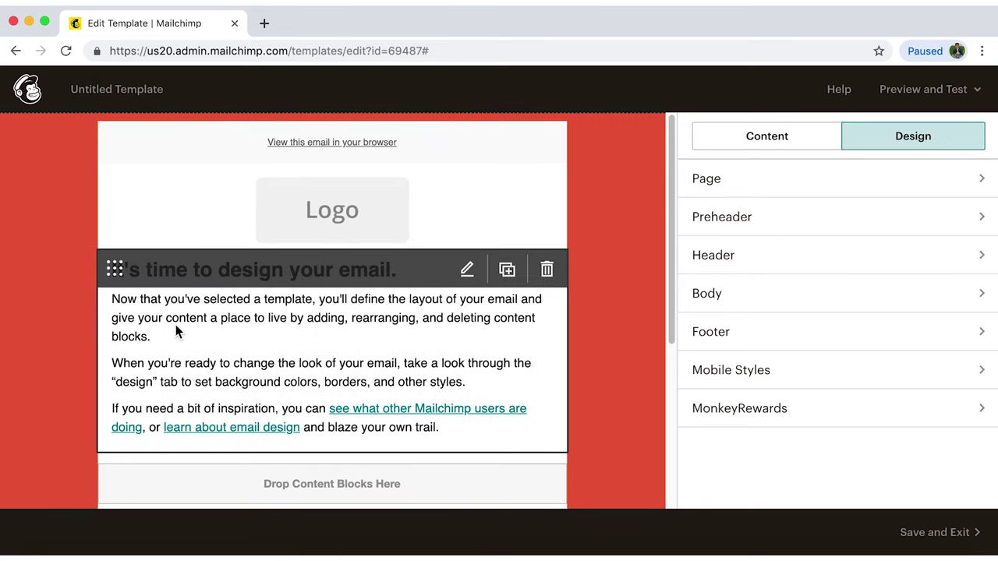
click(467, 272)
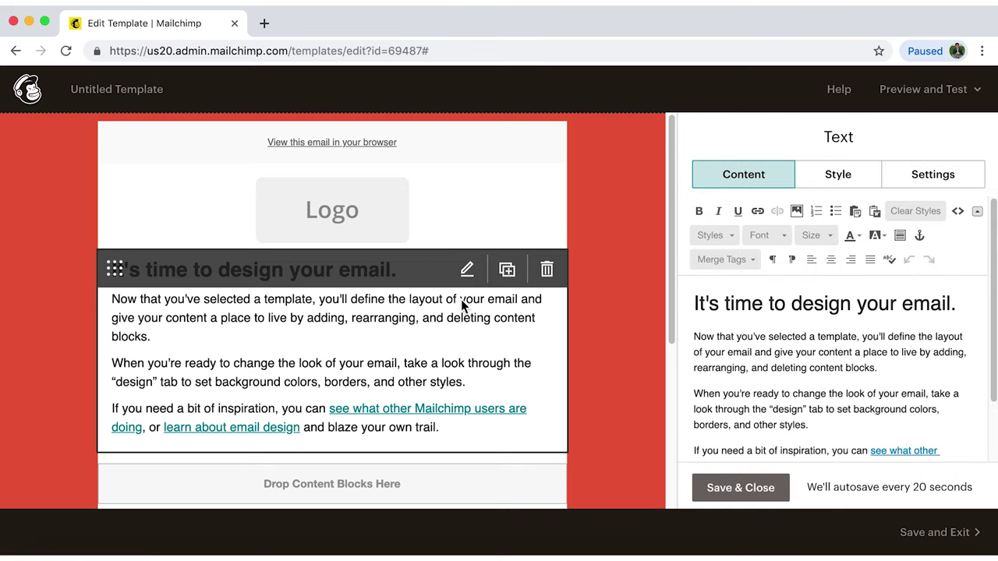
click(507, 268)
click(509, 278)
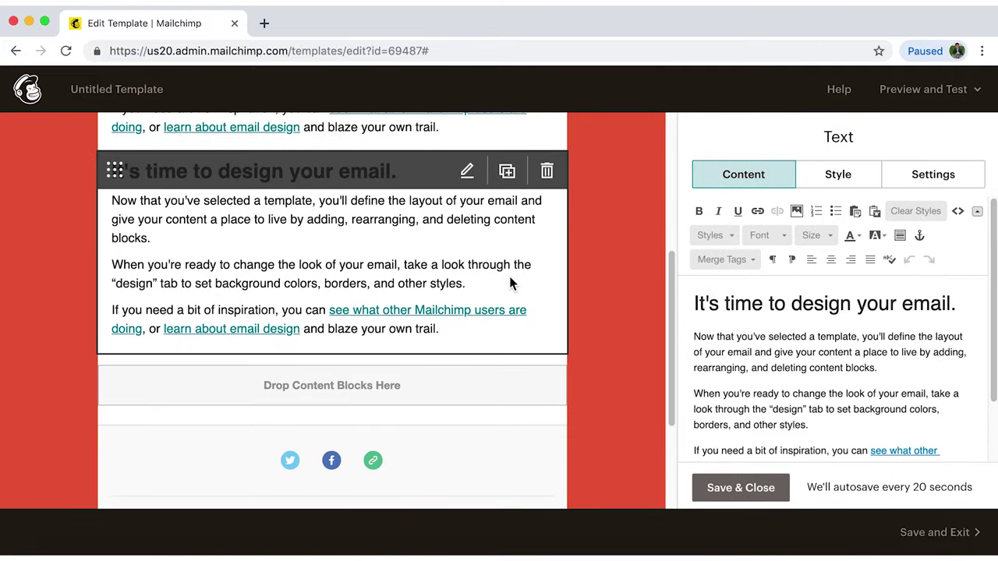
click(554, 175)
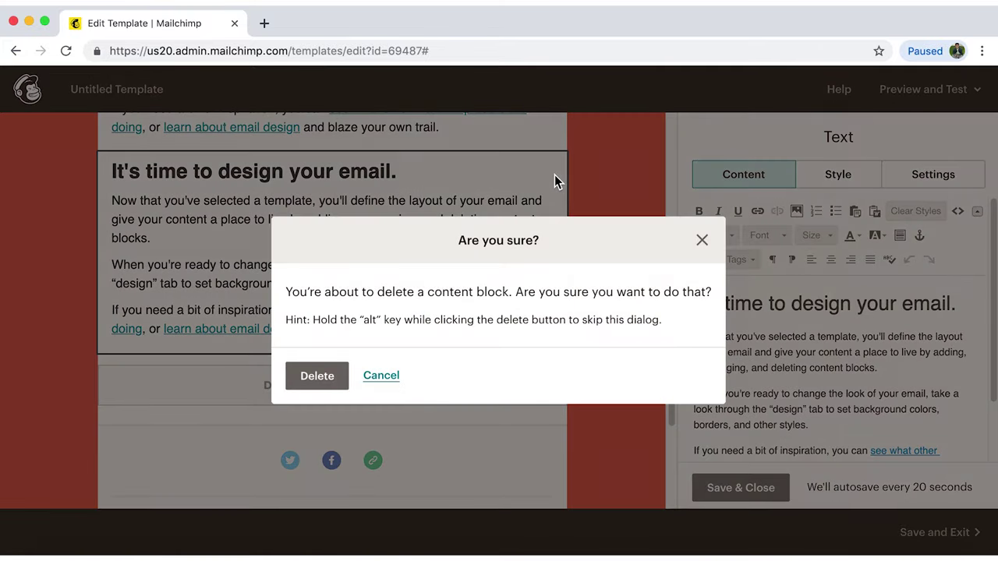
click(343, 377)
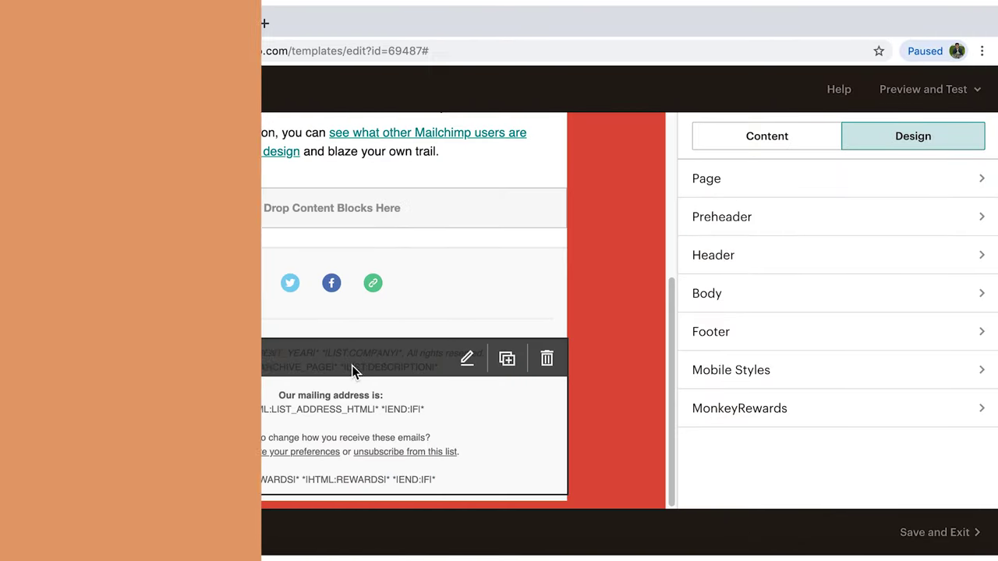
Scroll back to the top and open the Logo block's Image editor.
scroll(627, 237, up, 1)
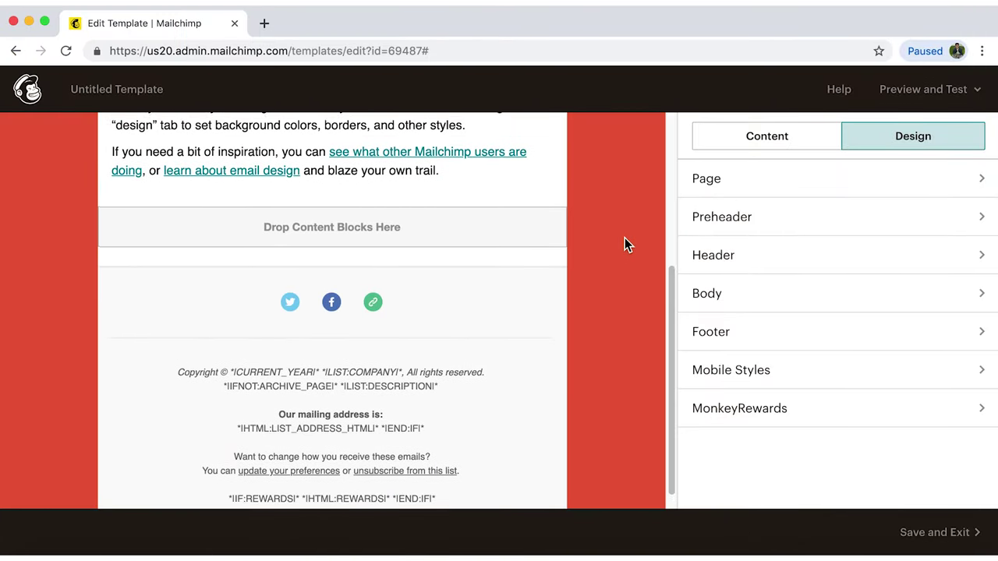
scroll(623, 244, up, 5)
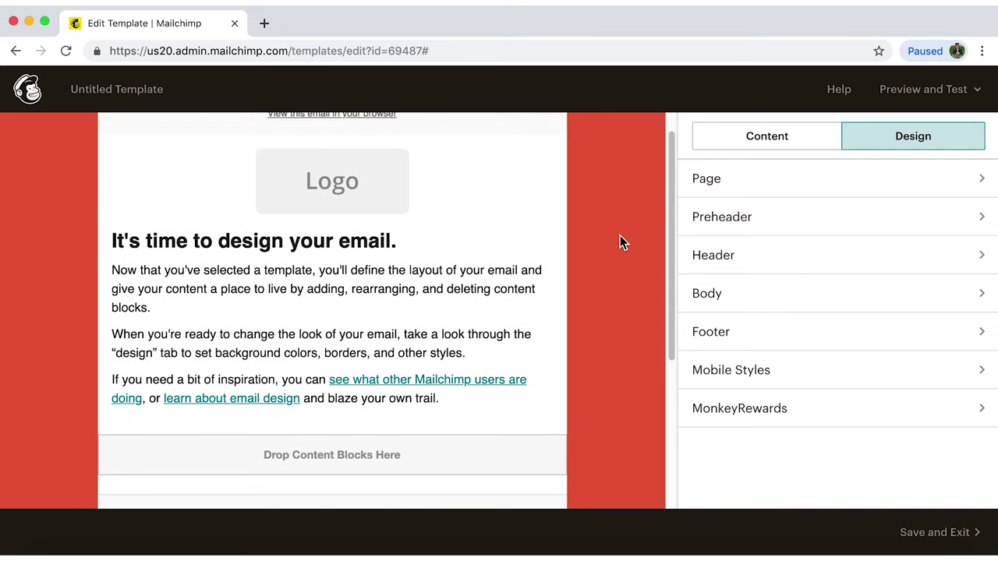
scroll(620, 242, up, 1)
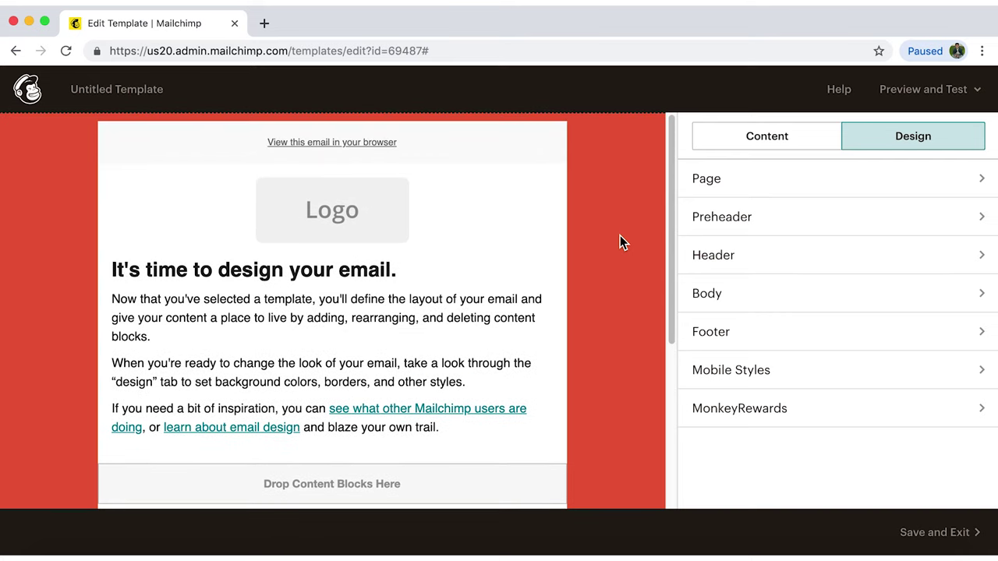
mouse_move(421, 166)
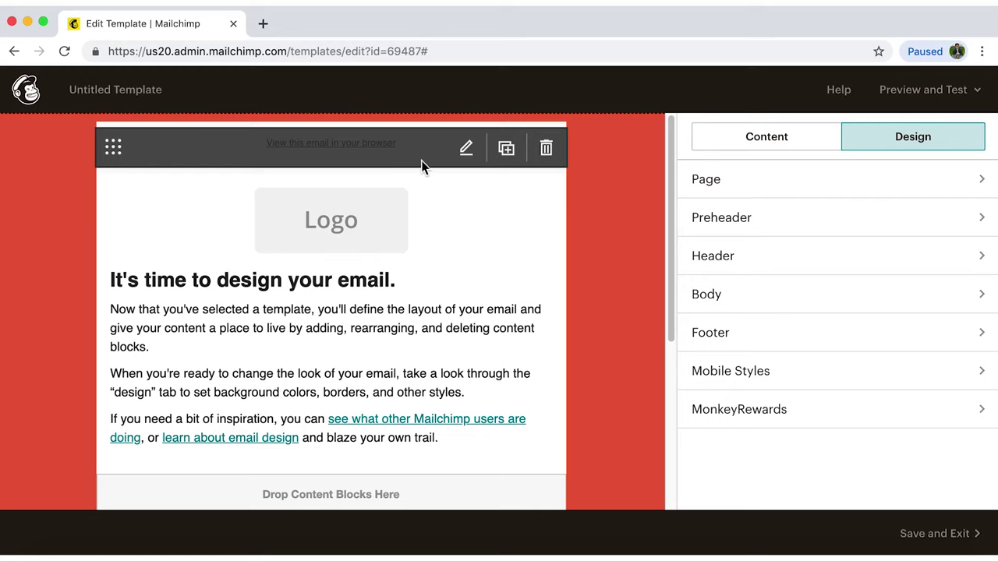
mouse_move(434, 182)
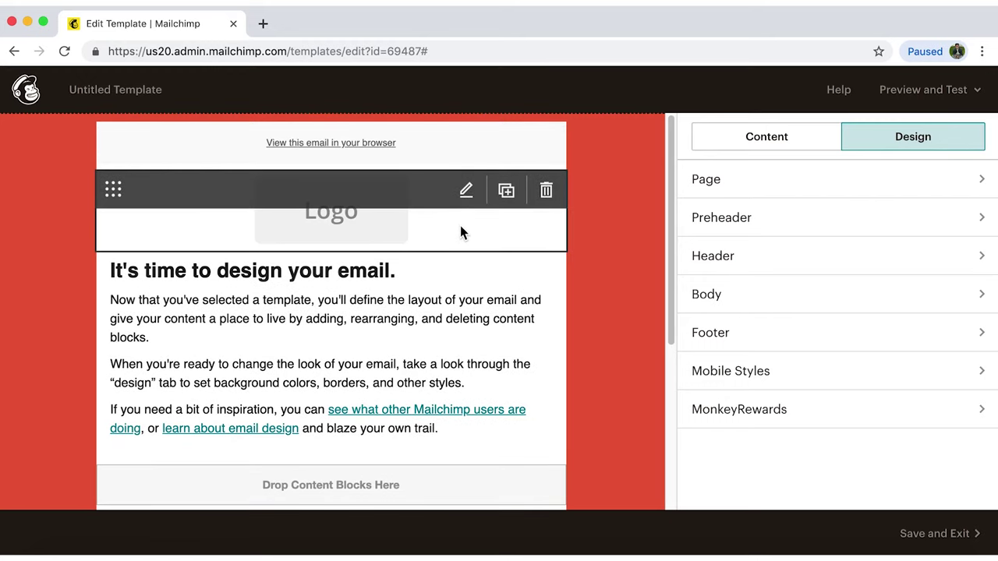
click(468, 195)
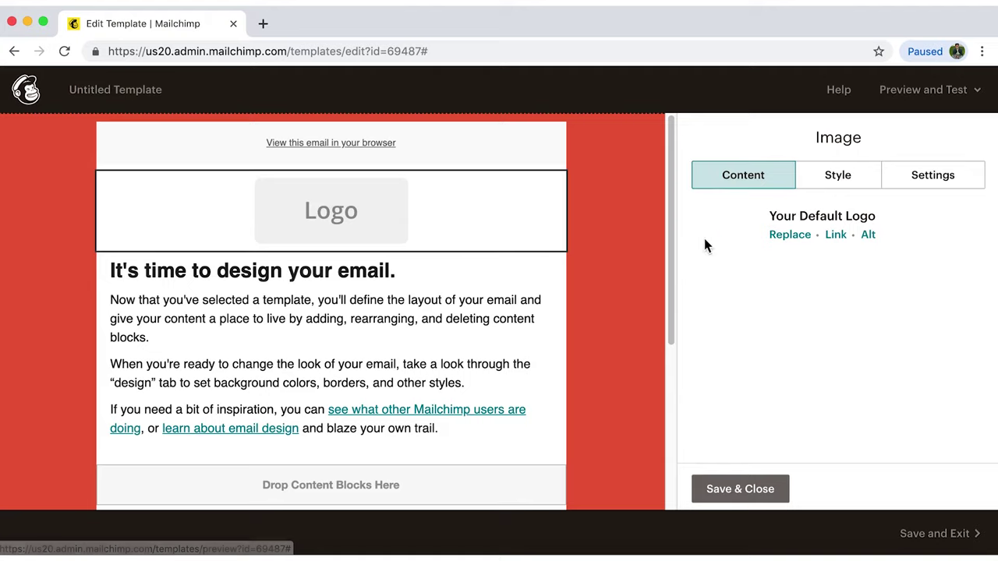
Replace the logo with the uploaded healthy_food.png 'Healthiest Food Ever' banner.
click(791, 240)
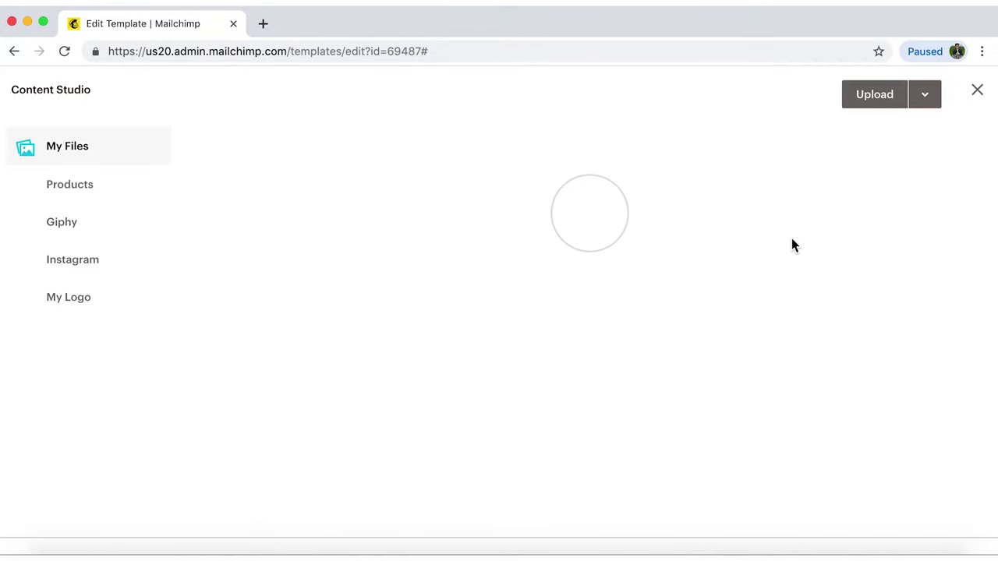
click(889, 101)
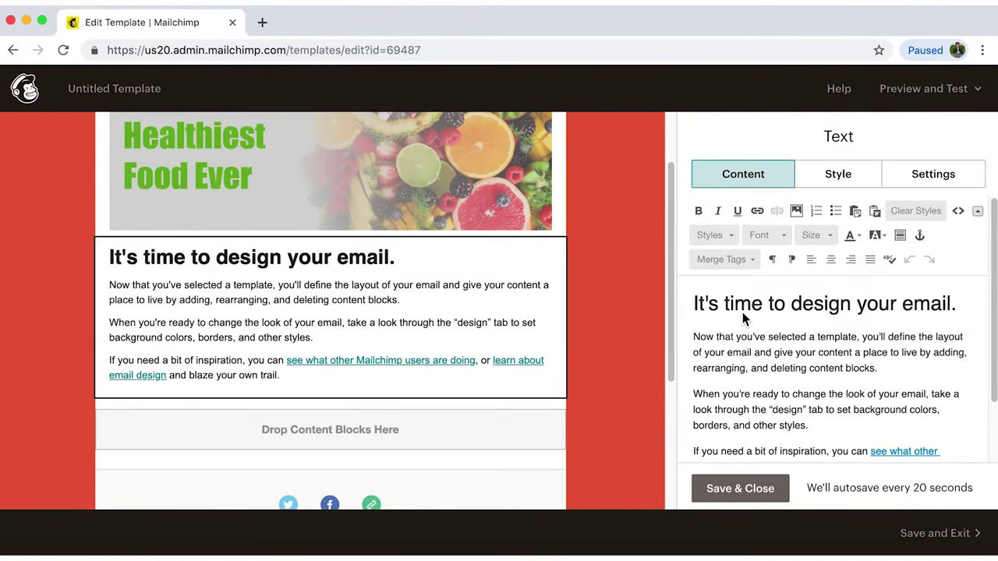
Retitle the text block '14 Keys to a Healthy Diet' and paste the healthy-diet paragraph as its body.
triple_click(865, 311)
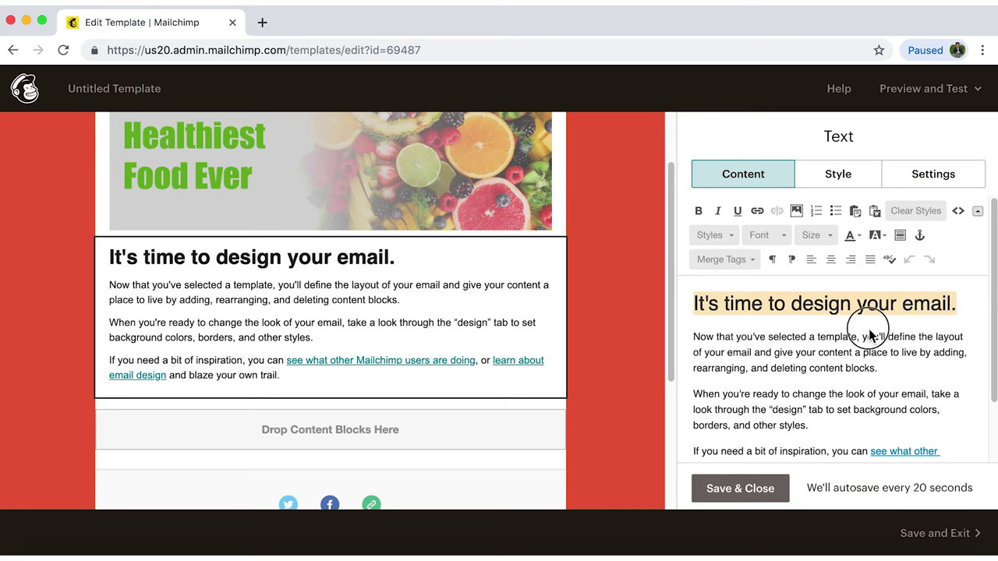
text(14 Keys to a Healthy Diet)
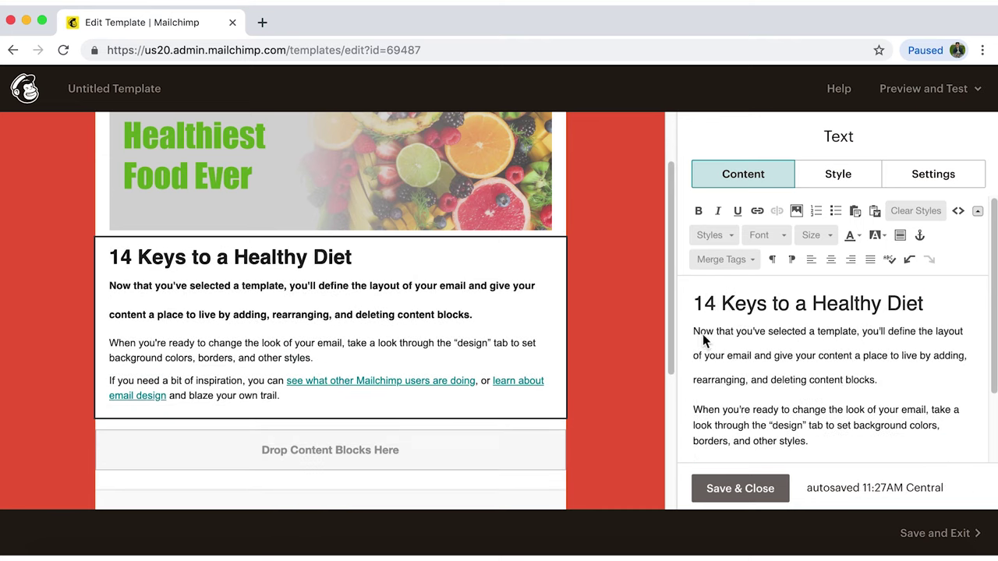
mouse_move(695, 332)
mouse_down()
mouse_move(927, 457)
mouse_move(855, 433)
mouse_up()
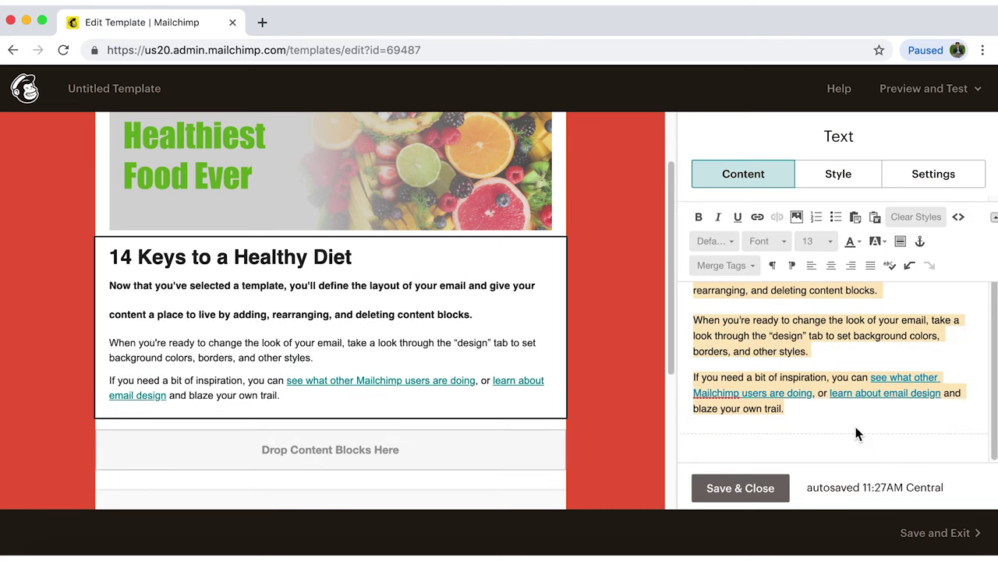
text(Developing healthy eating habits isn’t as confusing or as restrictive as many people imagine. The essential steps are to eat mostly foods derived from plants—vegetables, fruits, whole grains, legumes (such as beans and lentils), and nuts—and limit highly processed foods. If you eat animal foods, you can add in some dairy products, fish, poultry, and lean meat. Studies show that people who eat this way have a reduced risk of heart disease, diabetes, and possibly cancer and other chronic diseases. Here are our guidelines for building a healthy diet.)
Set the heading font to Arial.
drag(889, 304, 683, 304)
click(709, 235)
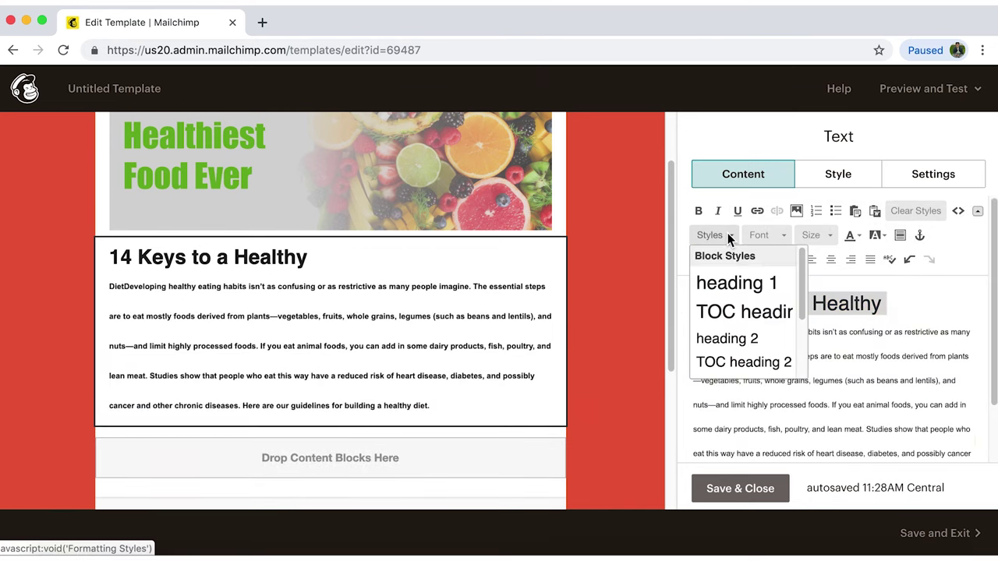
click(764, 234)
click(760, 276)
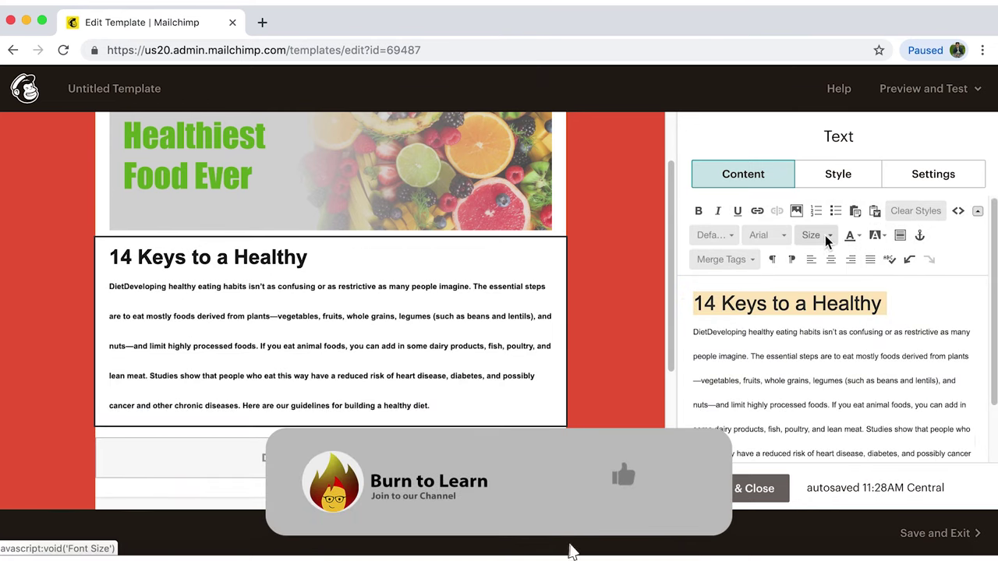
Colour the heading dark green after trying several green shades.
click(851, 237)
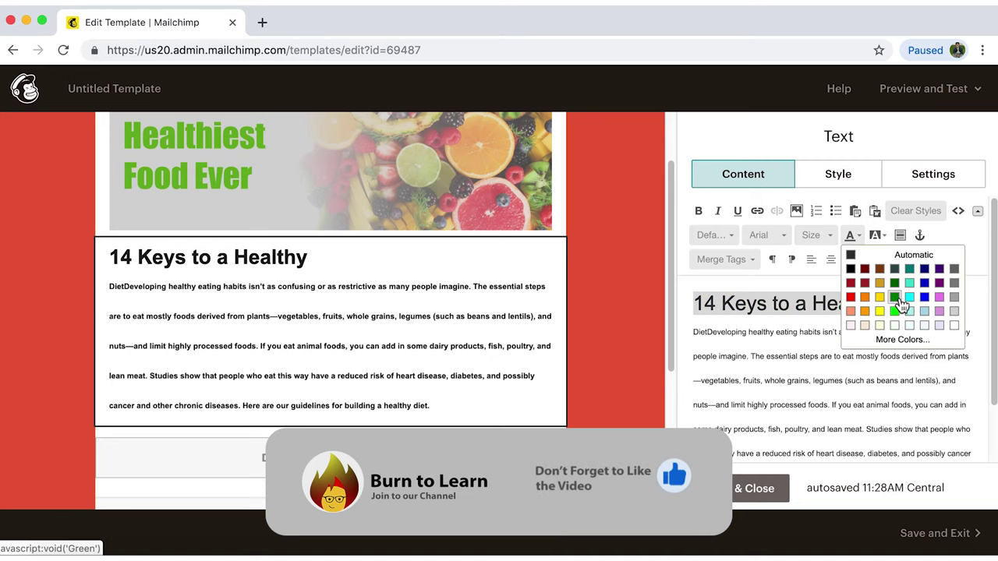
click(894, 296)
click(860, 237)
click(894, 299)
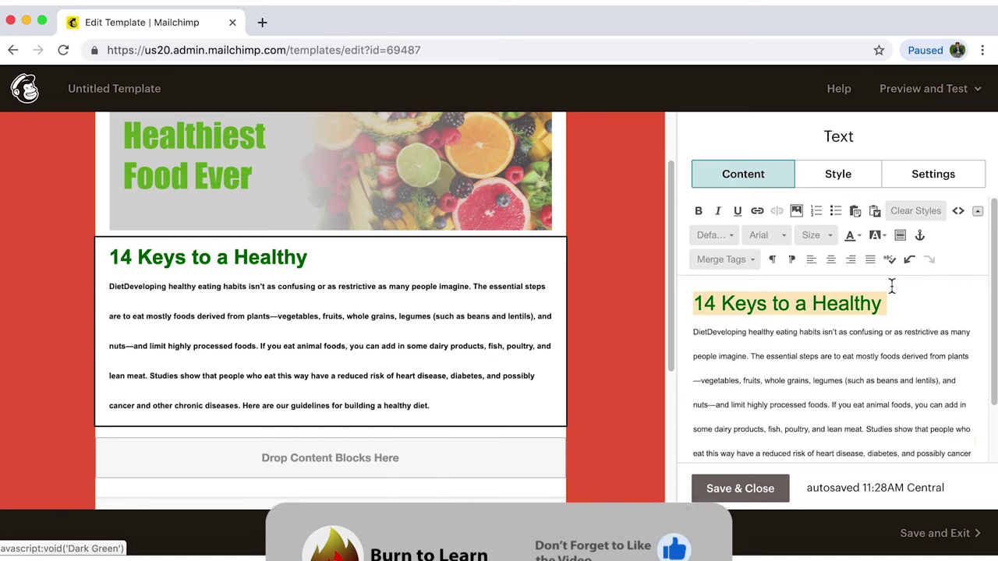
click(861, 237)
click(897, 310)
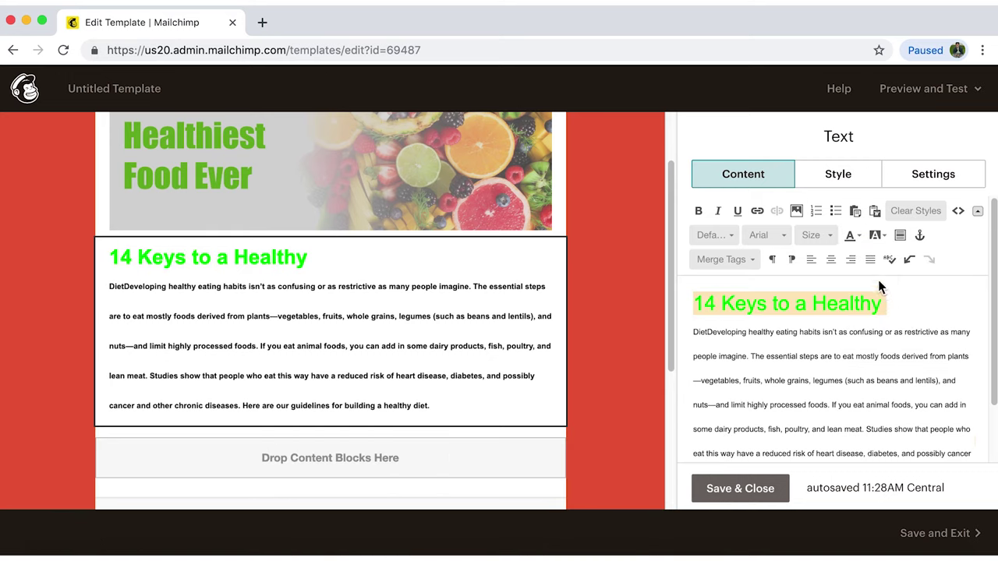
click(860, 237)
click(895, 311)
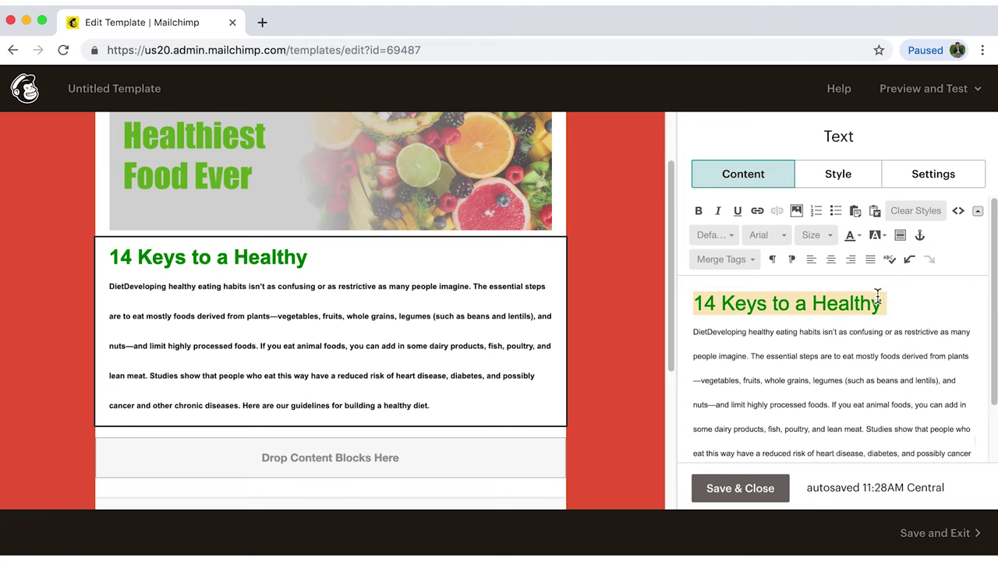
click(934, 291)
scroll(930, 349, down, 2)
scroll(931, 348, up, 2)
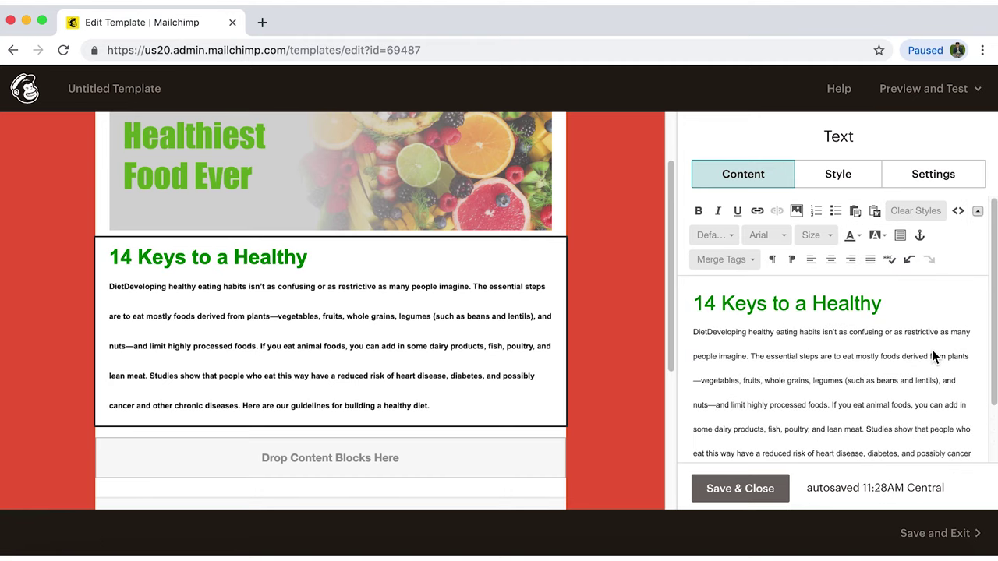
scroll(634, 279, down, 2)
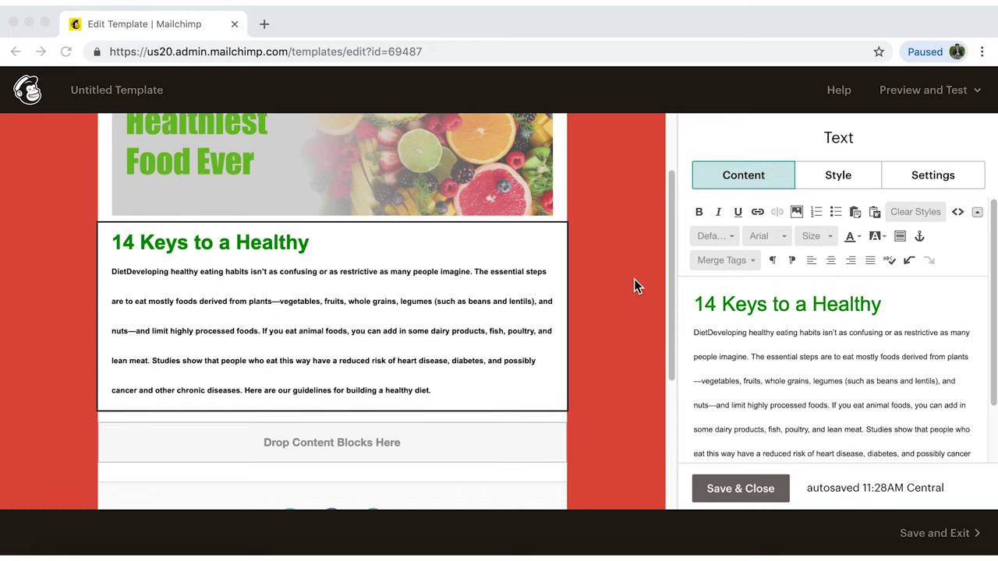
scroll(633, 280, down, 5)
click(507, 292)
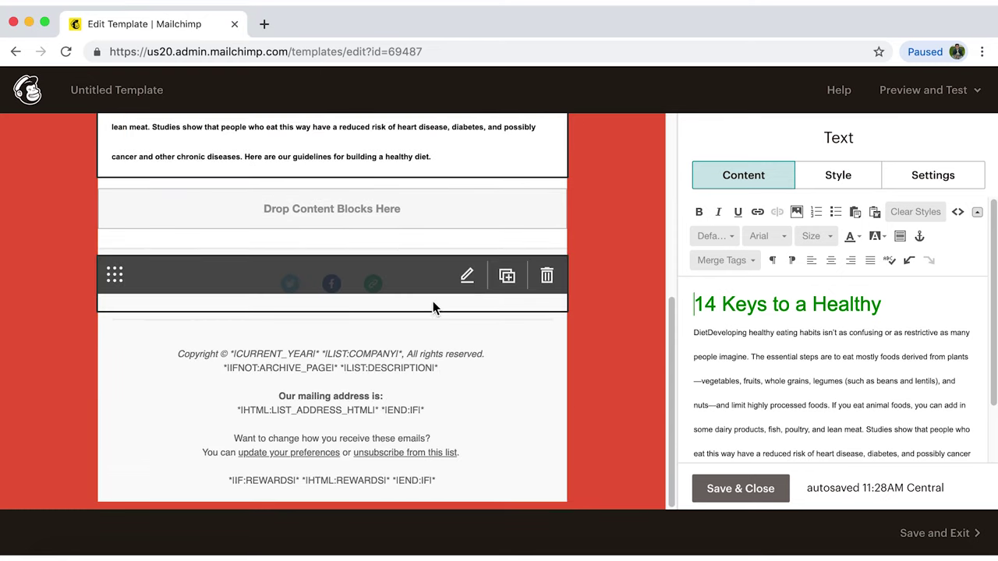
click(467, 276)
click(918, 282)
text(b)
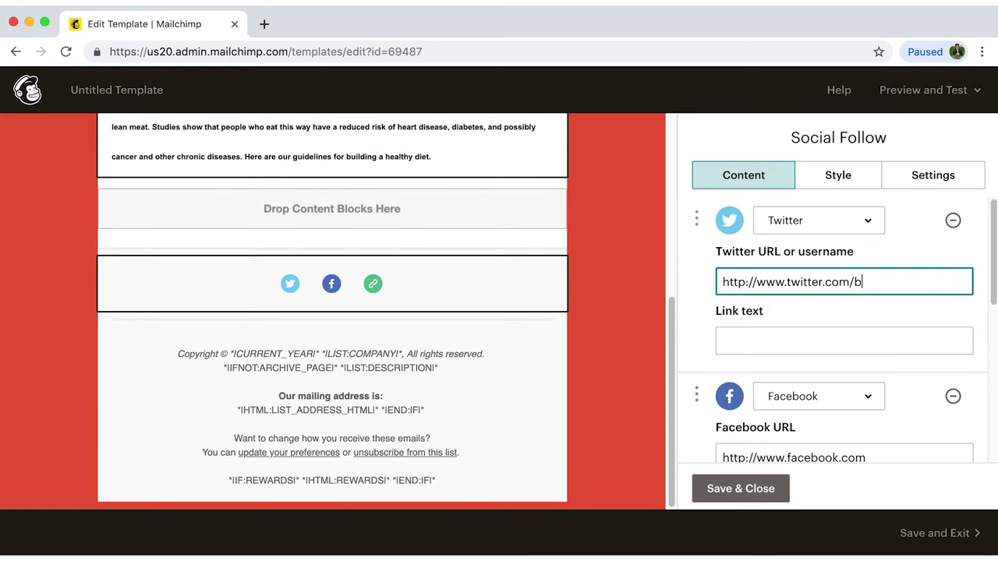
text(urntolearn.com)
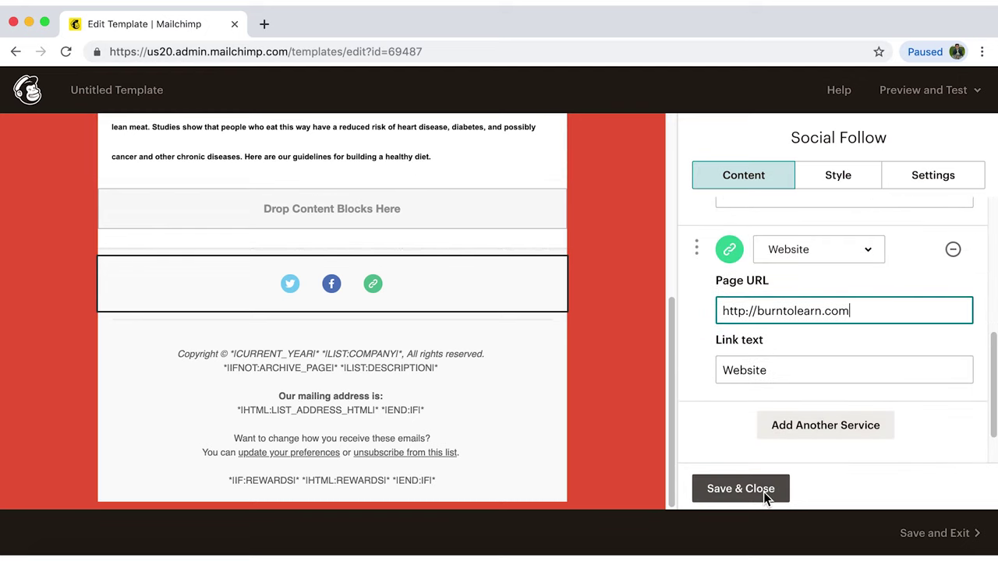
click(764, 489)
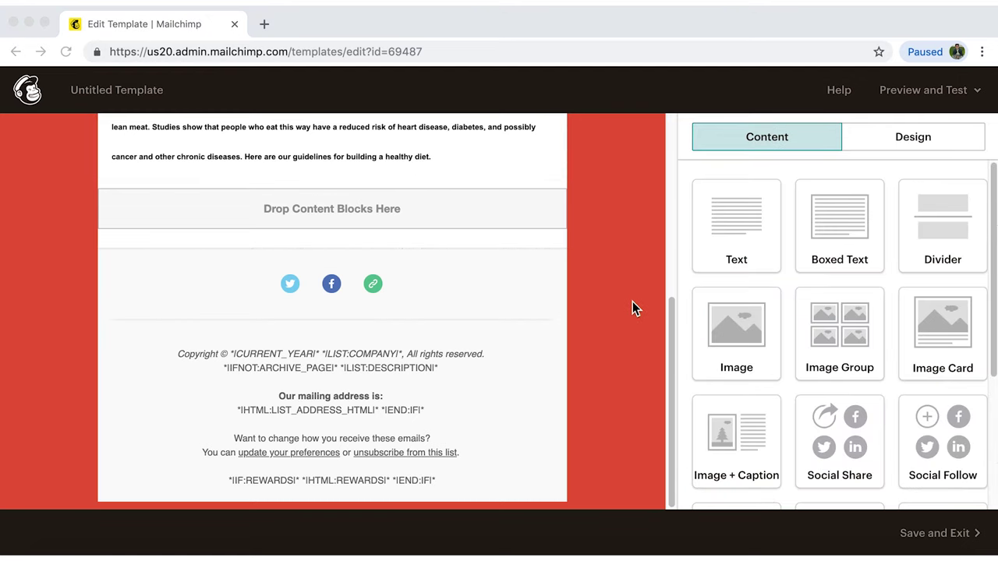
From Preview and Test, send the template as a test email to your own address.
mouse_move(483, 390)
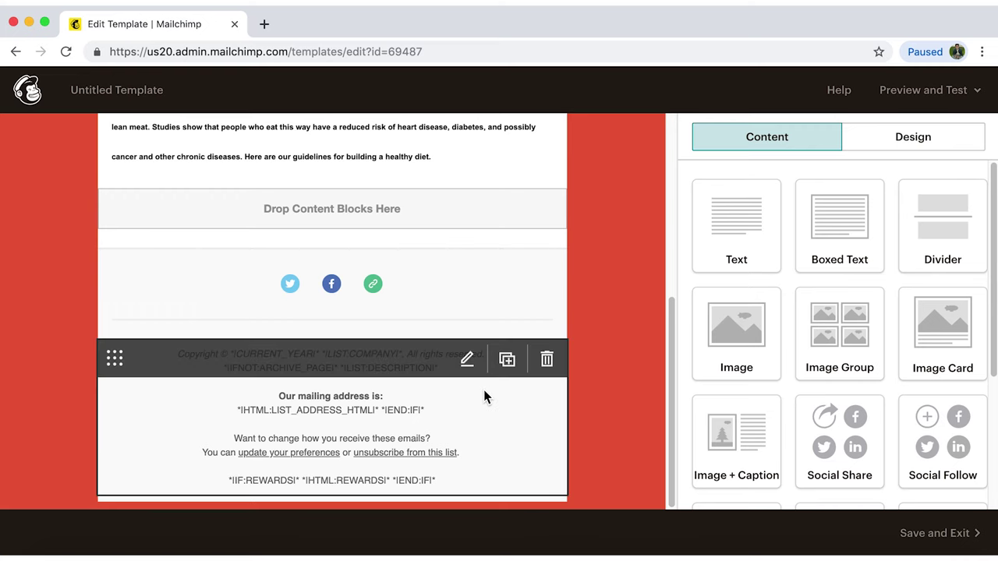
click(491, 403)
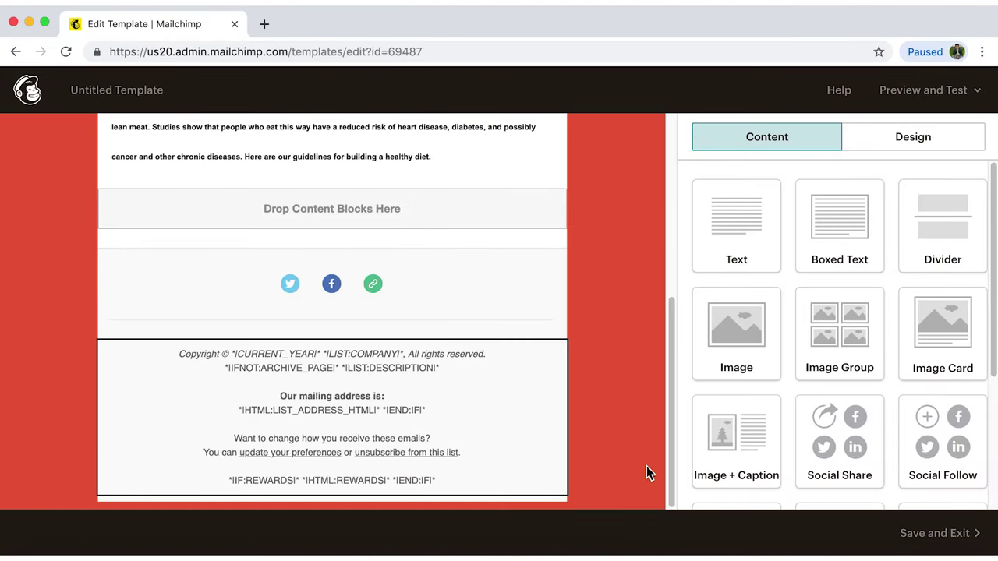
click(954, 92)
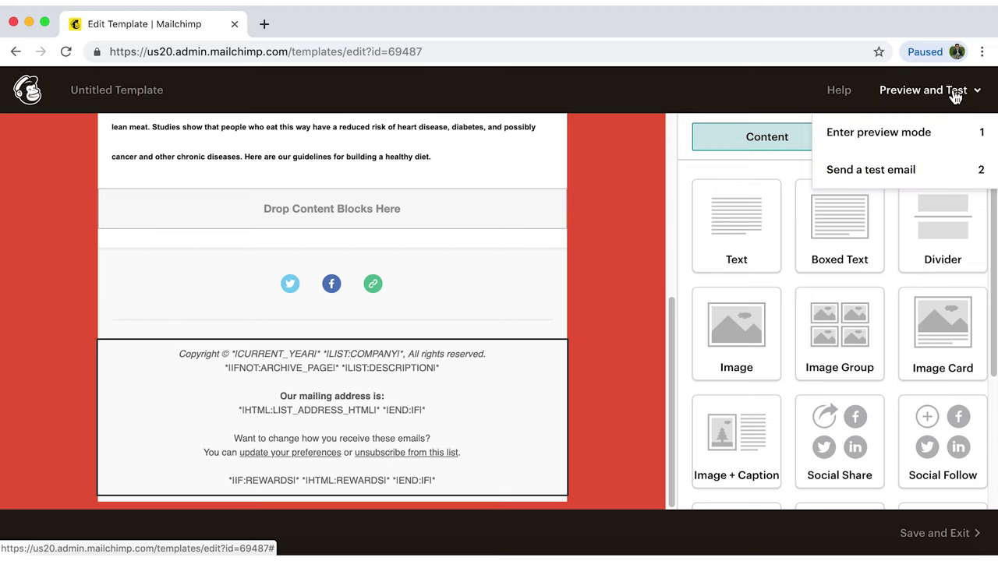
click(899, 177)
click(353, 247)
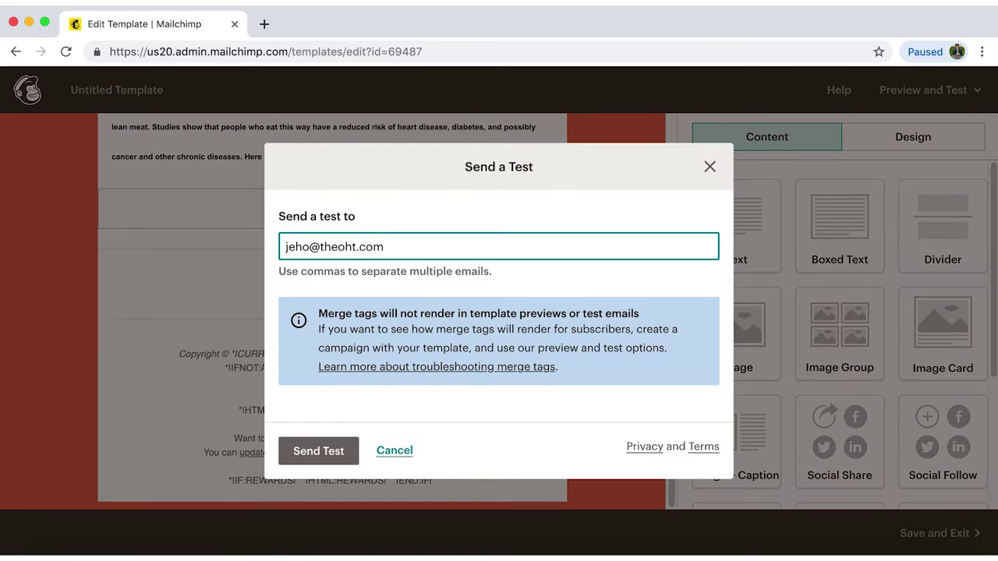
click(343, 453)
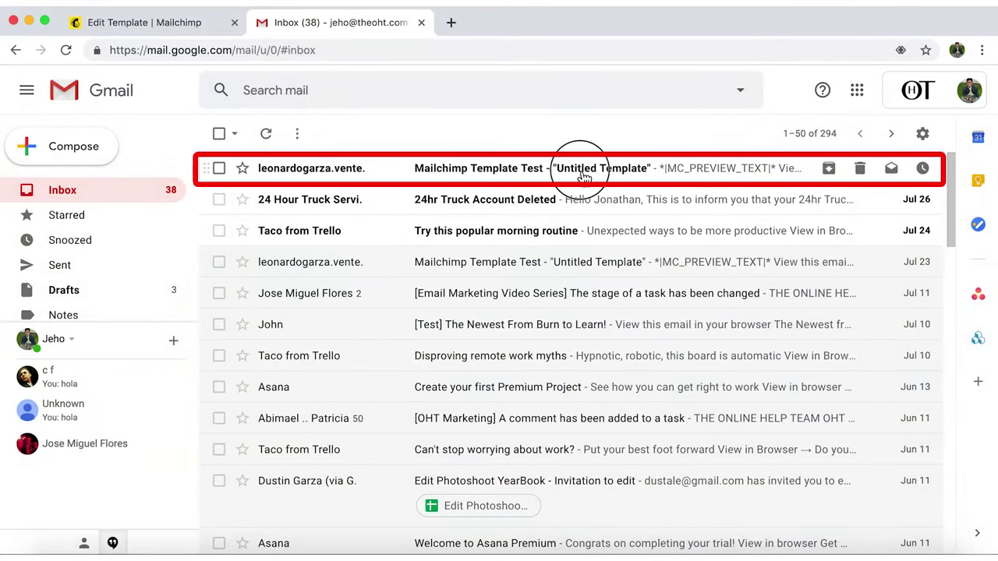
Open the 'Mailchimp Template Test' email in Gmail and scroll through the red fruit-banner template.
click(583, 173)
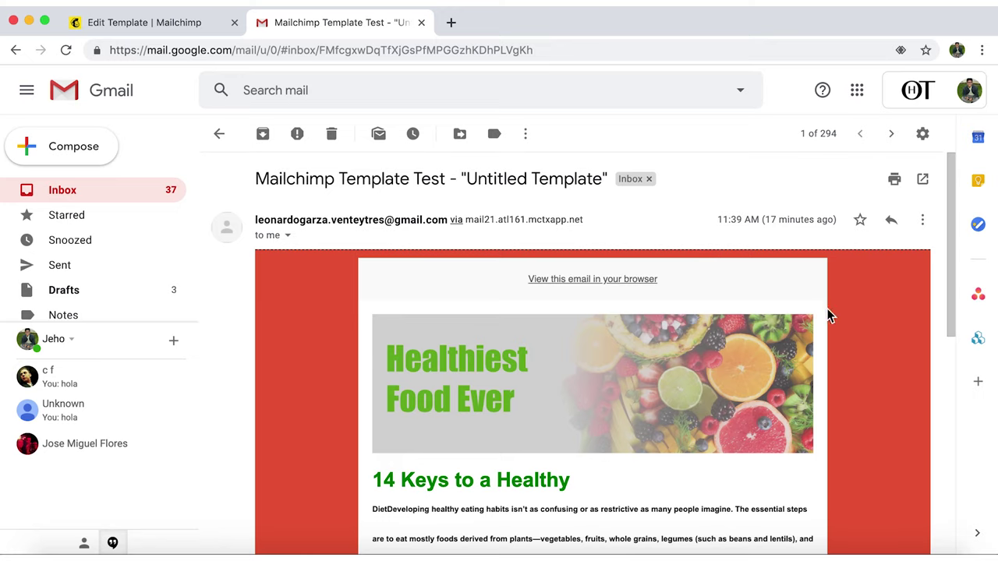
scroll(871, 312, down, 1)
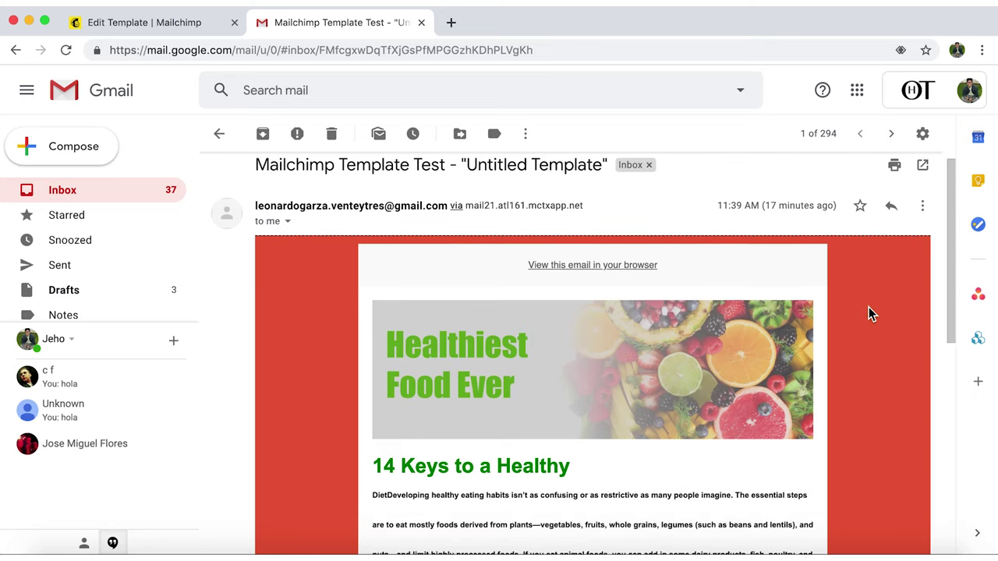